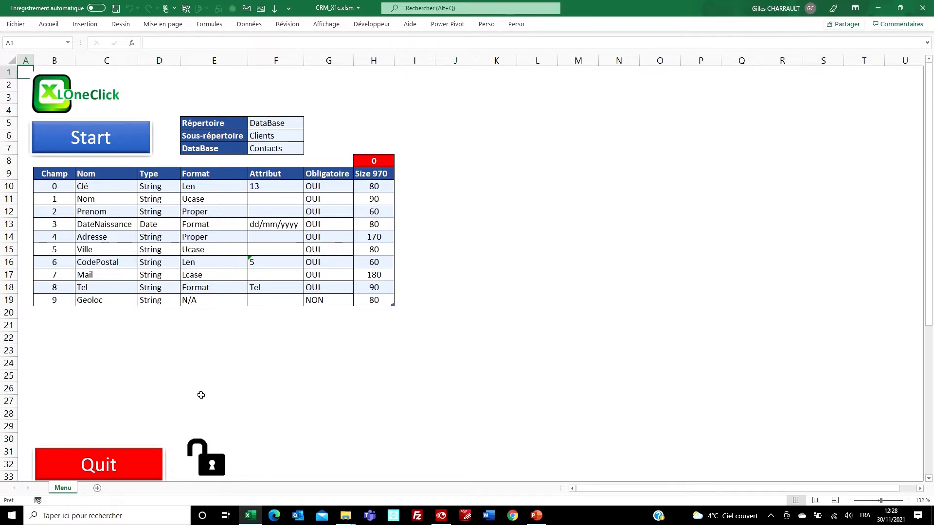
- Locate the administrator password cell below the version note on the Menu sheet and inspect its content
{"action": "scroll", "coordinate": [201, 397], "scroll_direction": "down", "scroll_amount": 7}
{"action": "scroll", "coordinate": [202, 399], "scroll_direction": "down", "scroll_amount": 2}
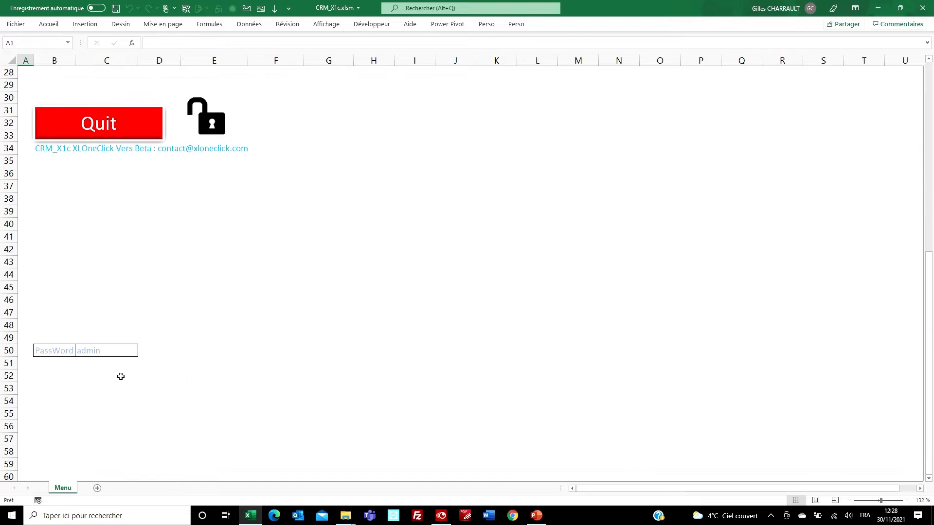
{"action": "left_click", "coordinate": [88, 351]}
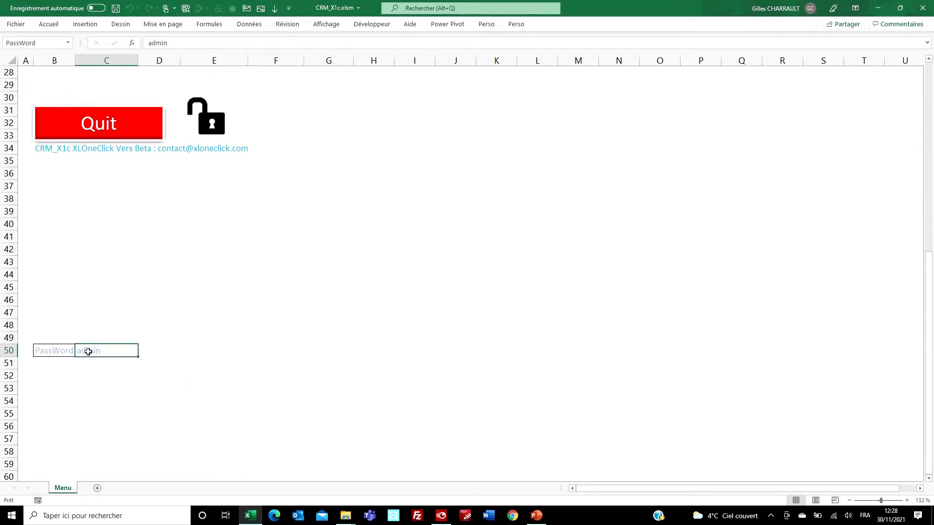
{"action": "scroll", "coordinate": [88, 351], "scroll_direction": "up", "scroll_amount": 9}
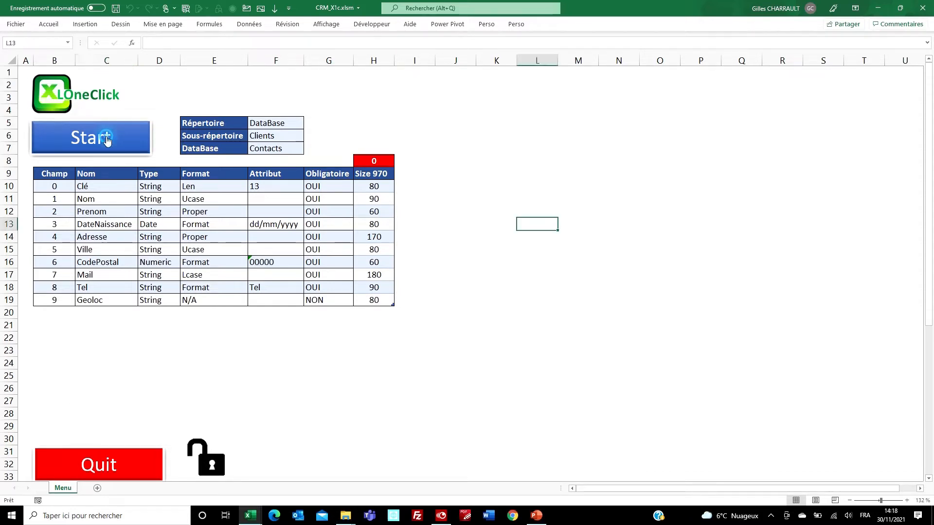
- View the folder and database selection form launched from the Menu sheet and return to the sheet
{"action": "left_click", "coordinate": [107, 140]}
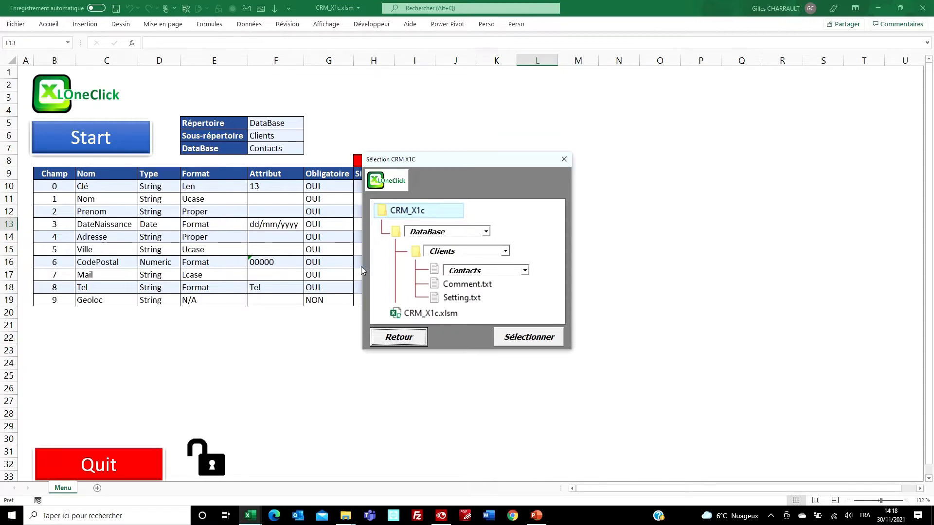
{"action": "left_click", "coordinate": [418, 336]}
- Set the Sous-répertoire value to Founisseurs and list the subfolders offered in the selection form
{"action": "left_click", "coordinate": [275, 137]}
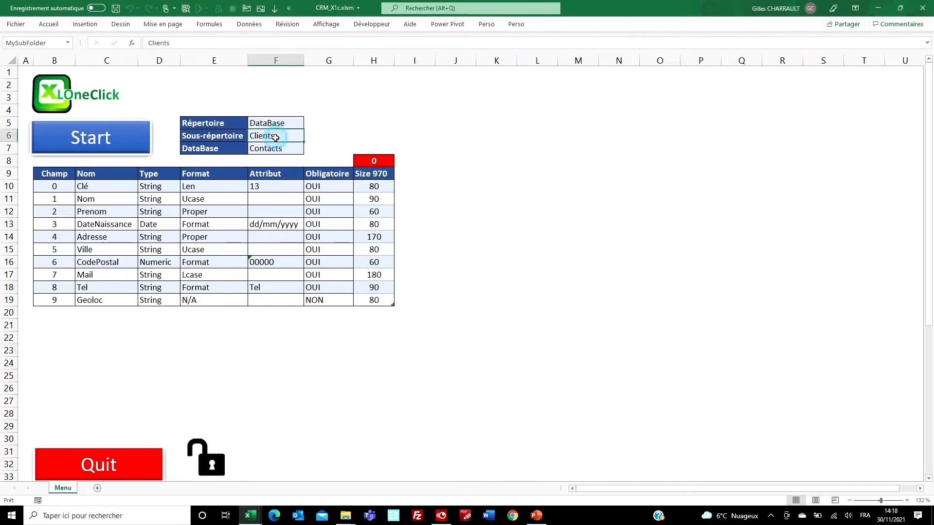
{"action": "type", "text": "Founisseurs"}
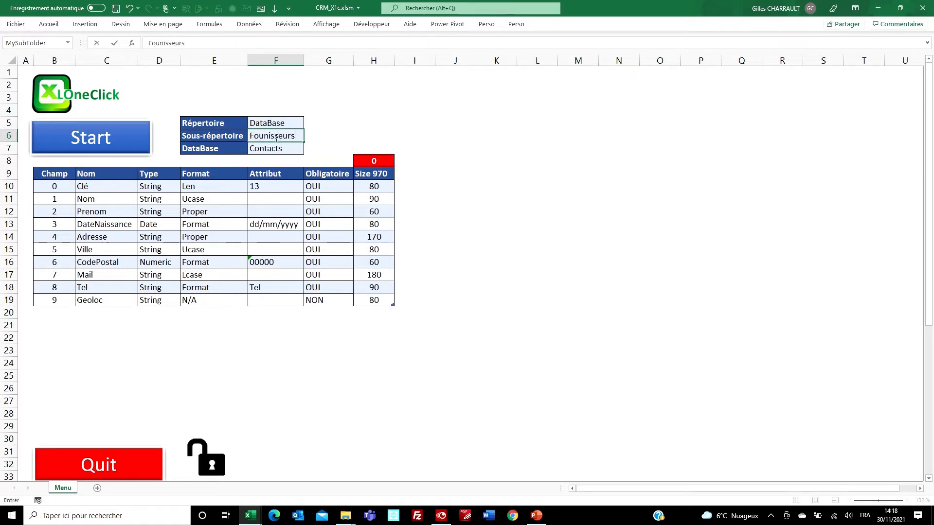
{"action": "key", "text": "Return"}
{"action": "left_click", "coordinate": [106, 137]}
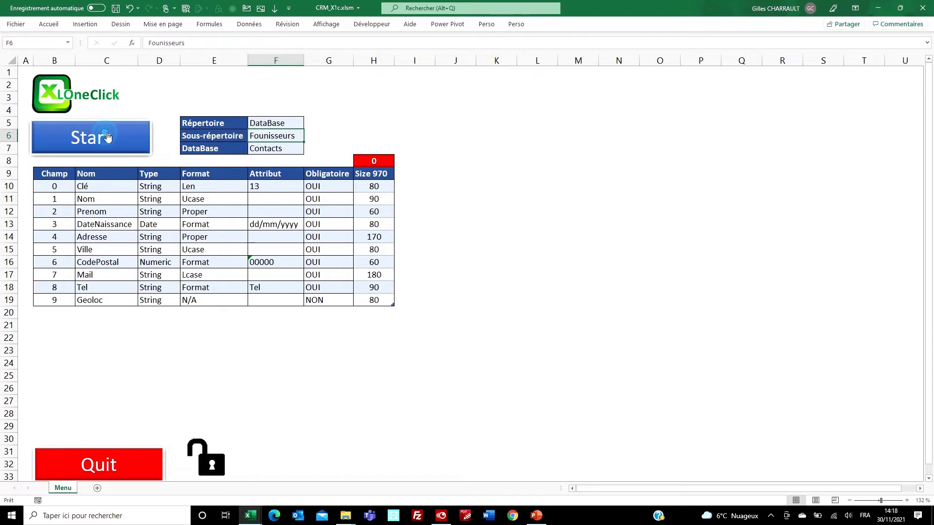
{"action": "left_click", "coordinate": [505, 250]}
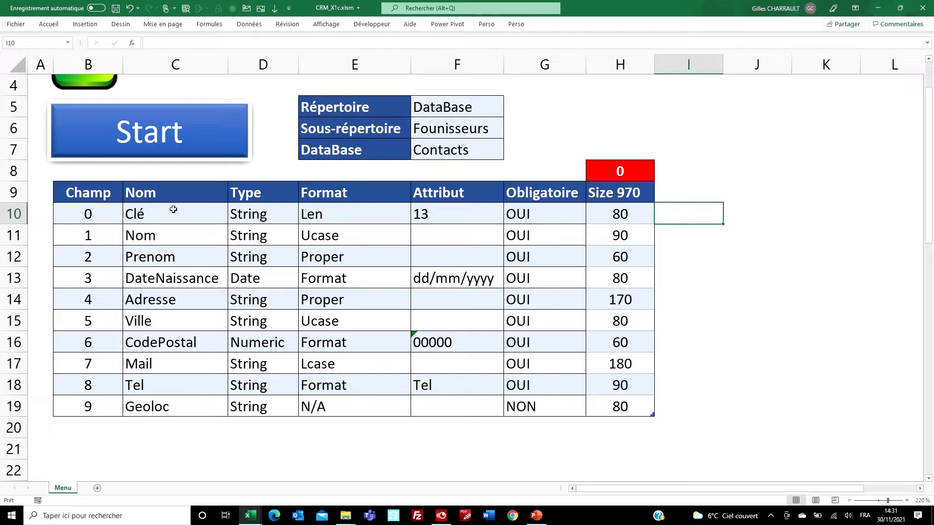
- Rename field 9 in the Nom column of the field table to Linked In
{"action": "left_click", "coordinate": [156, 278]}
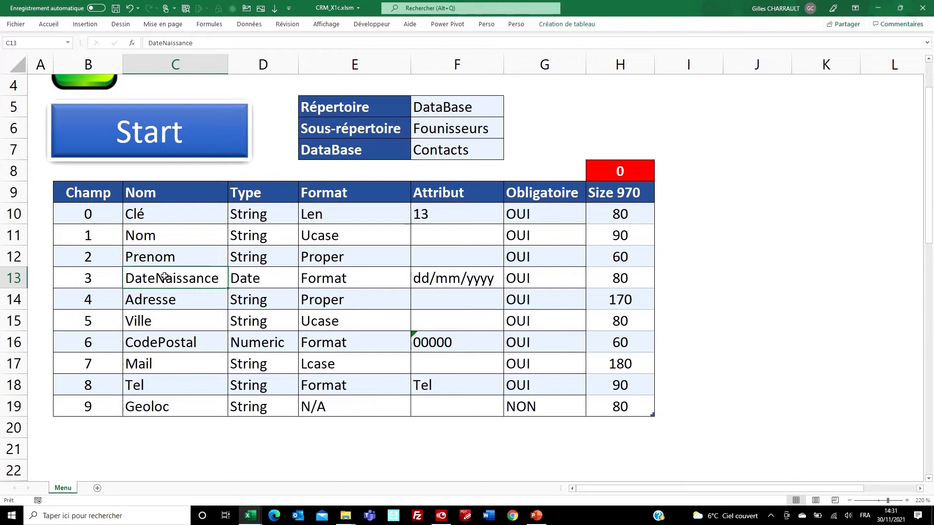
{"action": "left_click", "coordinate": [209, 407]}
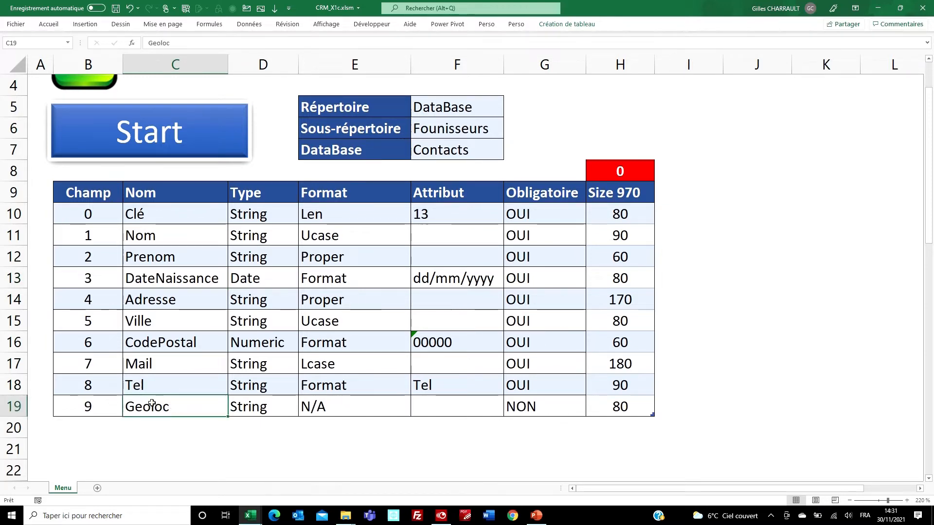
{"action": "type", "text": "L"}
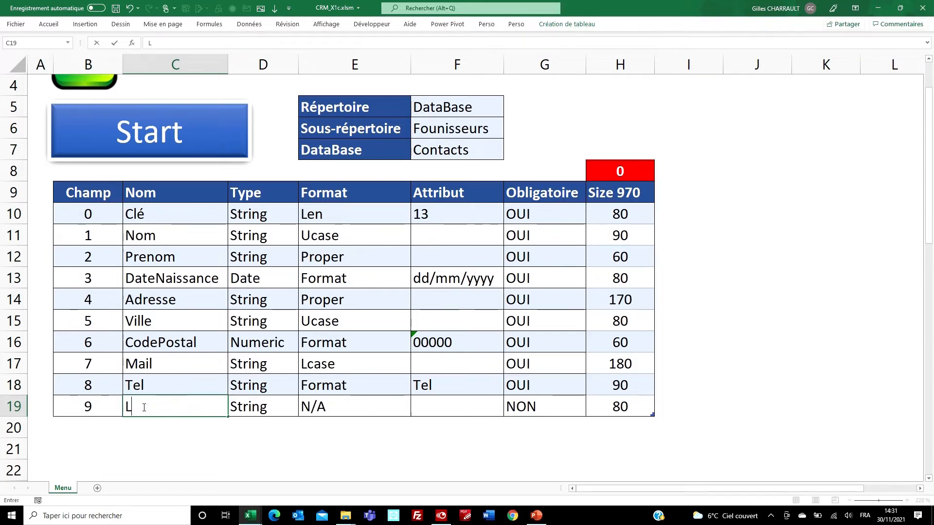
{"action": "type", "text": "inked In"}
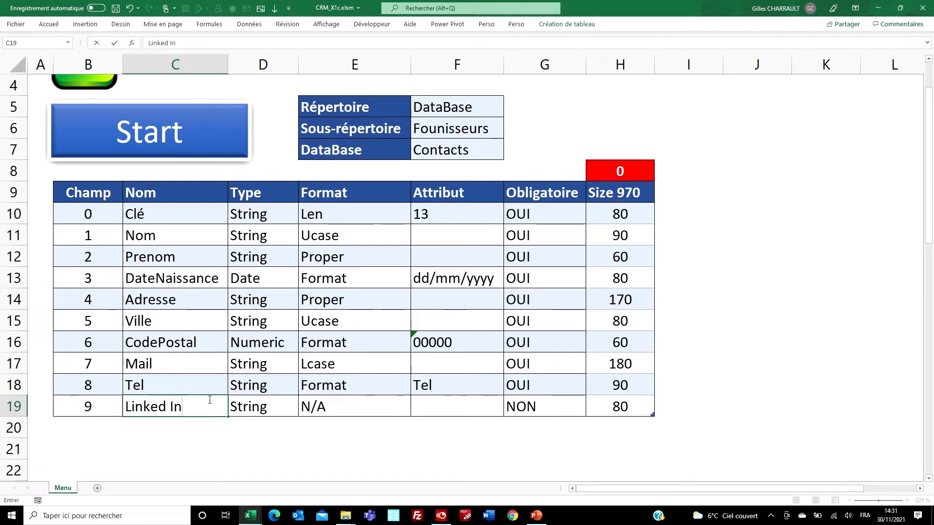
{"action": "left_click", "coordinate": [210, 386]}
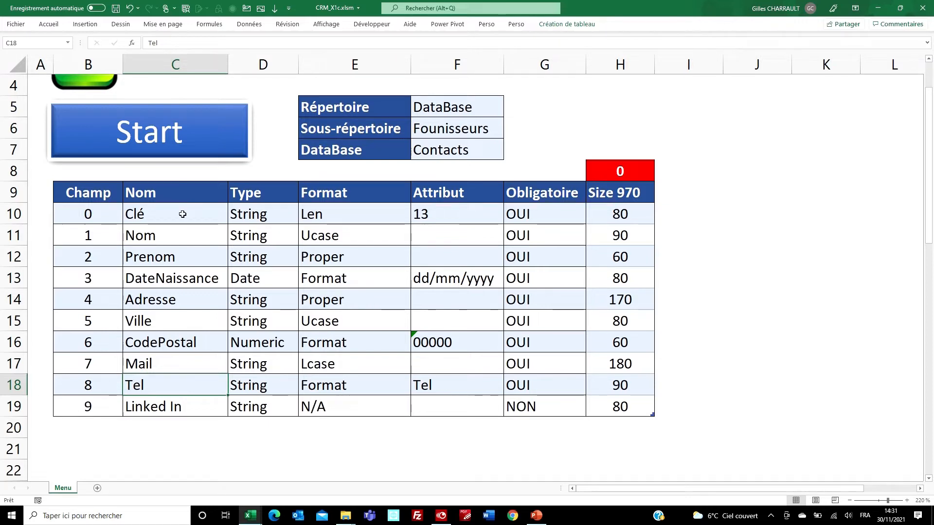
- Choose String as the type and Ucase as the format of the Nom field in the field table
{"action": "left_click", "coordinate": [278, 236]}
{"action": "left_click", "coordinate": [304, 242]}
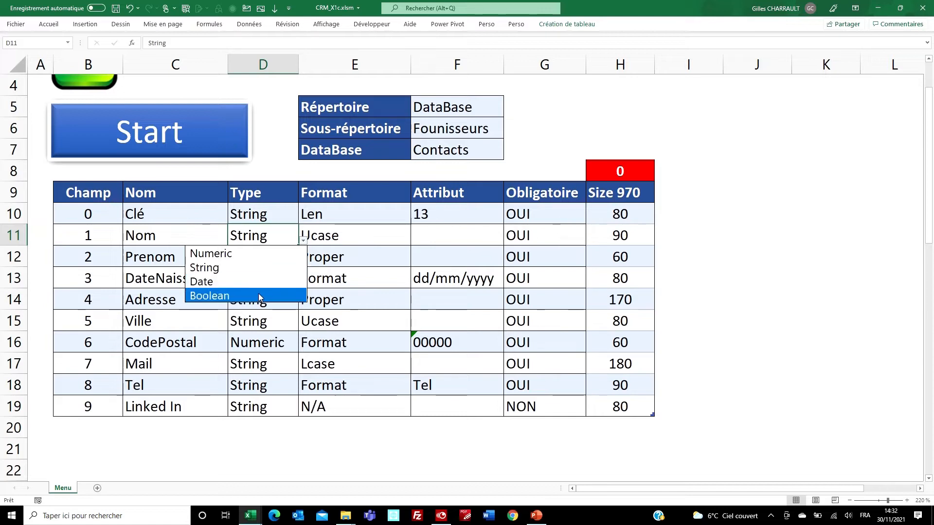
{"action": "left_click", "coordinate": [258, 267]}
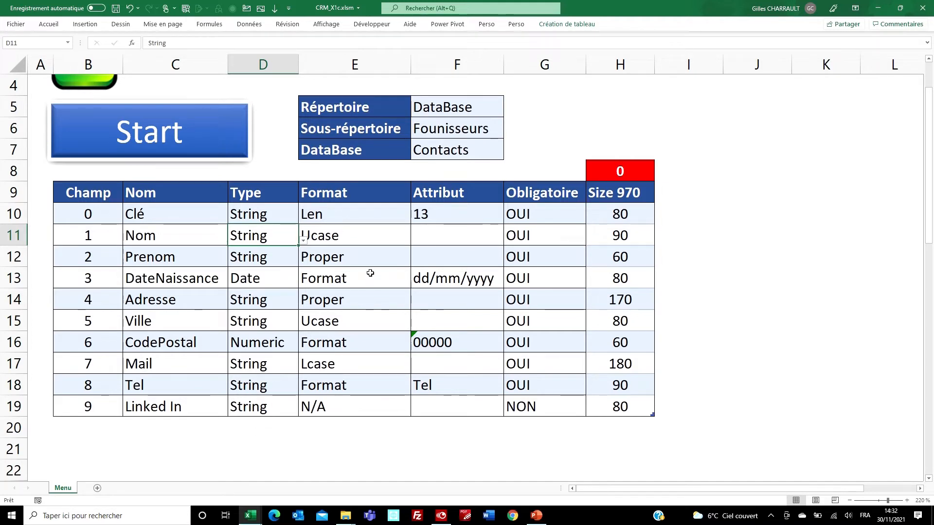
{"action": "left_click", "coordinate": [346, 236]}
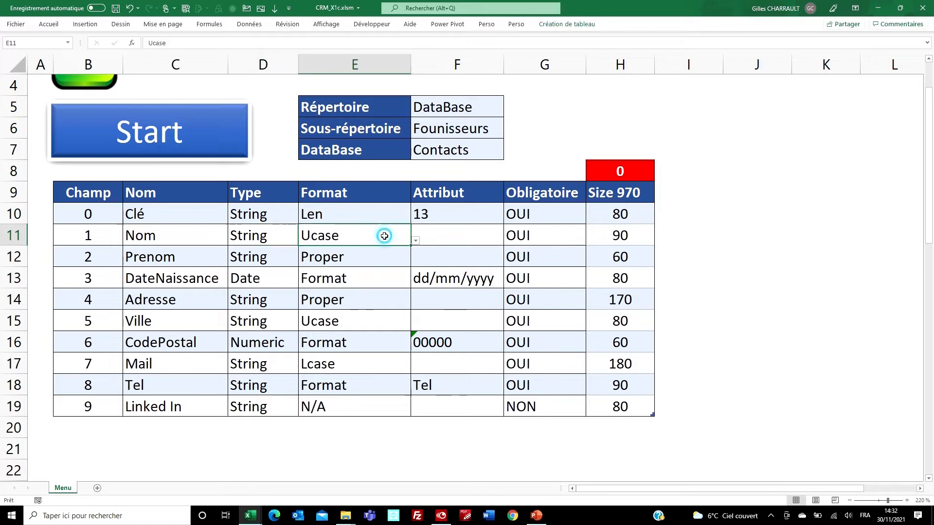
{"action": "left_click", "coordinate": [416, 241]}
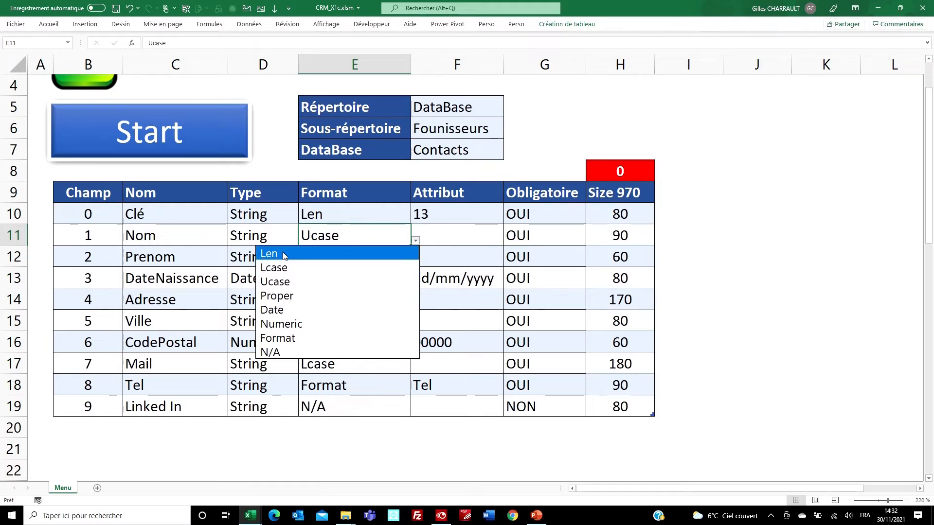
{"action": "left_click", "coordinate": [277, 282]}
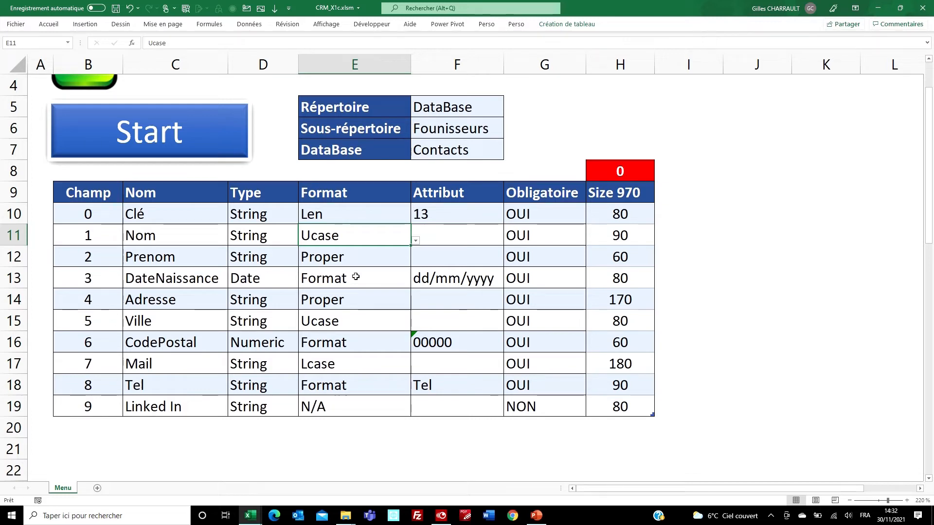
- Choose Format as the format of the DateNaissance field and select its attribute cell
{"action": "left_click", "coordinate": [354, 277]}
{"action": "left_click", "coordinate": [415, 283]}
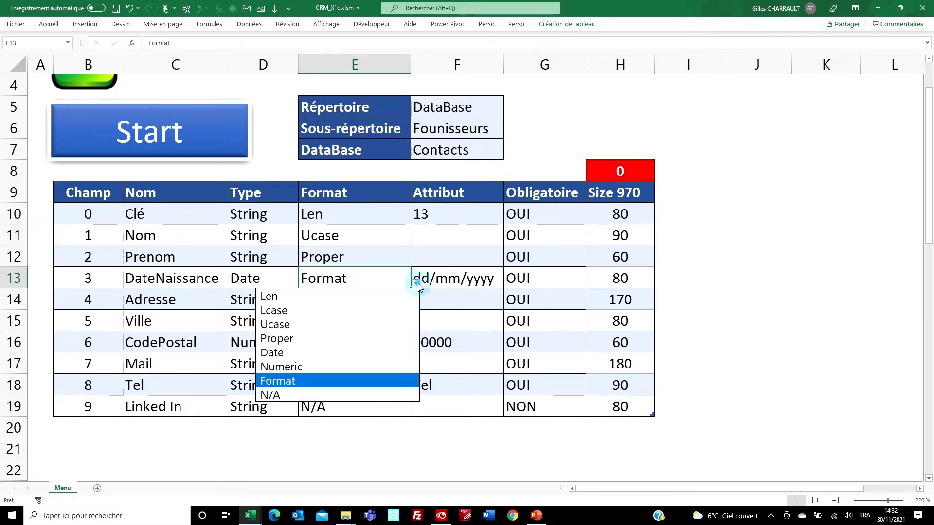
{"action": "left_click", "coordinate": [305, 384]}
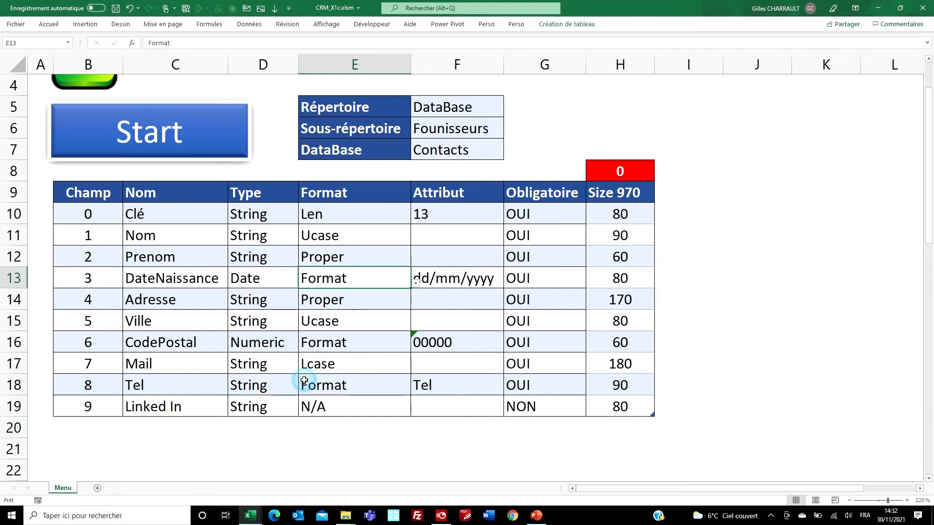
{"action": "left_click", "coordinate": [448, 277]}
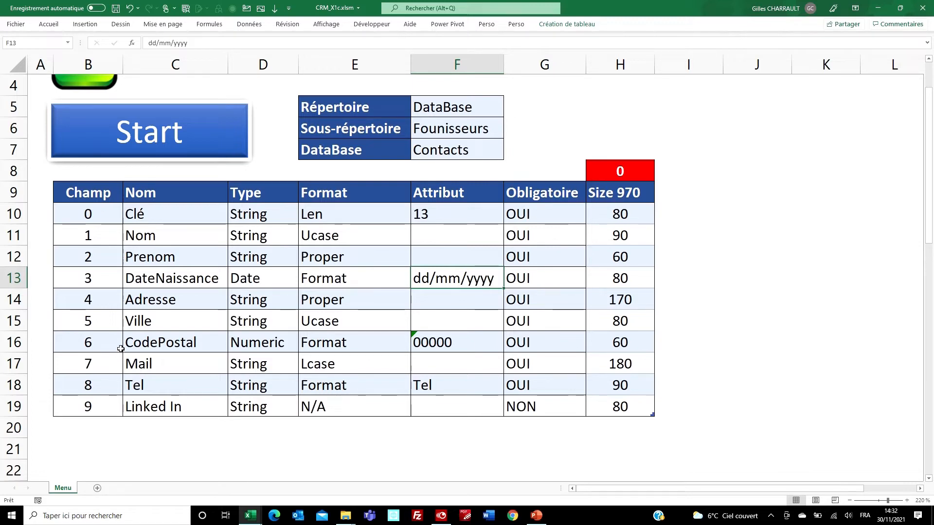
- Define the CodePostal field as type String with format Len and a text attribute of 5
{"action": "left_click", "coordinate": [265, 341]}
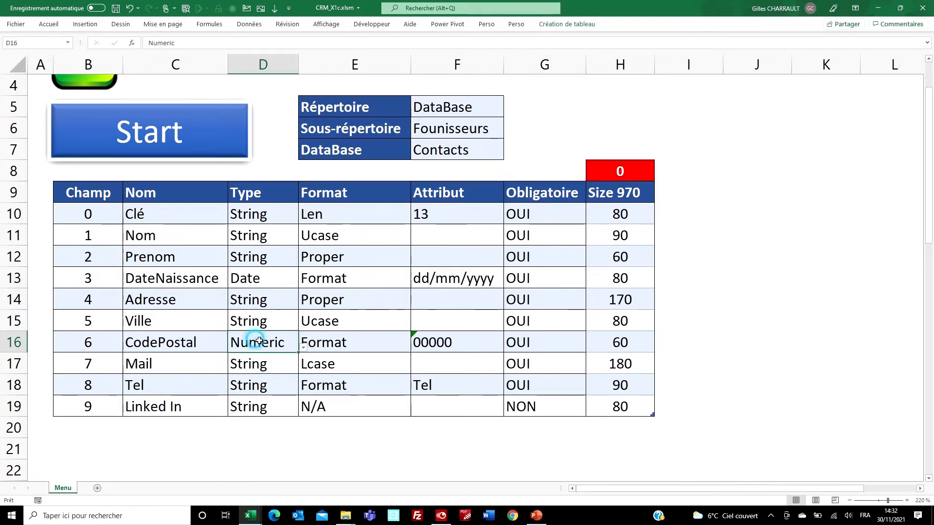
{"action": "left_click", "coordinate": [303, 347]}
{"action": "left_click", "coordinate": [205, 375]}
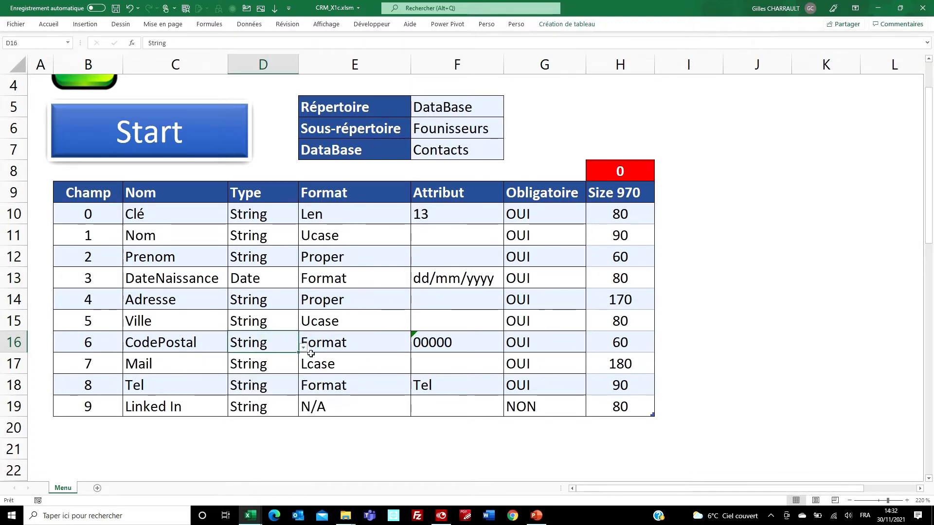
{"action": "left_click", "coordinate": [358, 342]}
{"action": "left_click", "coordinate": [305, 361]}
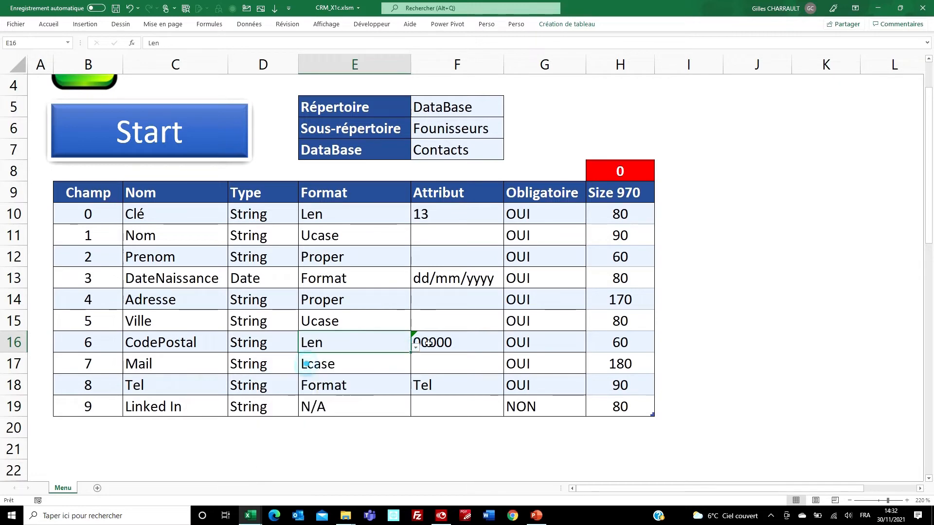
{"action": "left_click", "coordinate": [419, 340]}
{"action": "type", "text": "'5"}
{"action": "key", "text": "Return"}
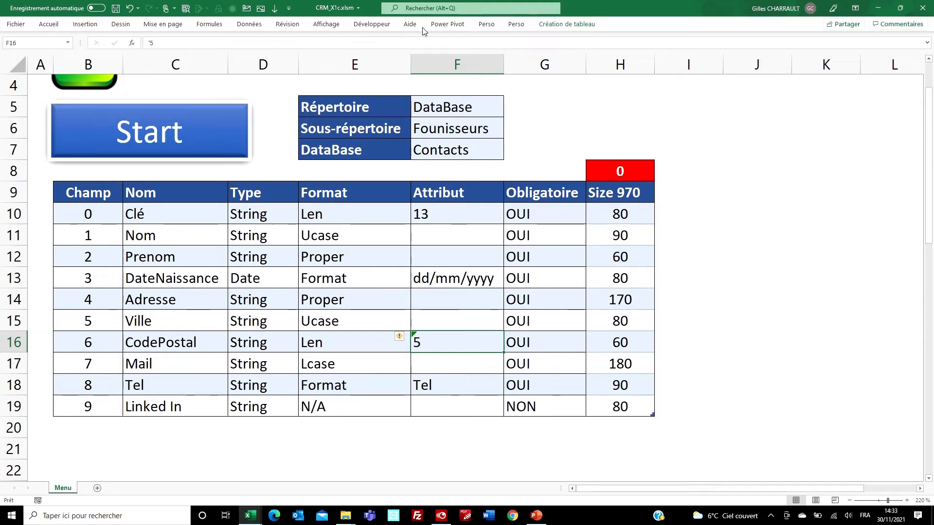
- Examine the Obligatoire choices for the Prenom field and the annotated remaining-size cell above the Size column
{"action": "left_click", "coordinate": [564, 256]}
{"action": "left_click", "coordinate": [590, 262]}
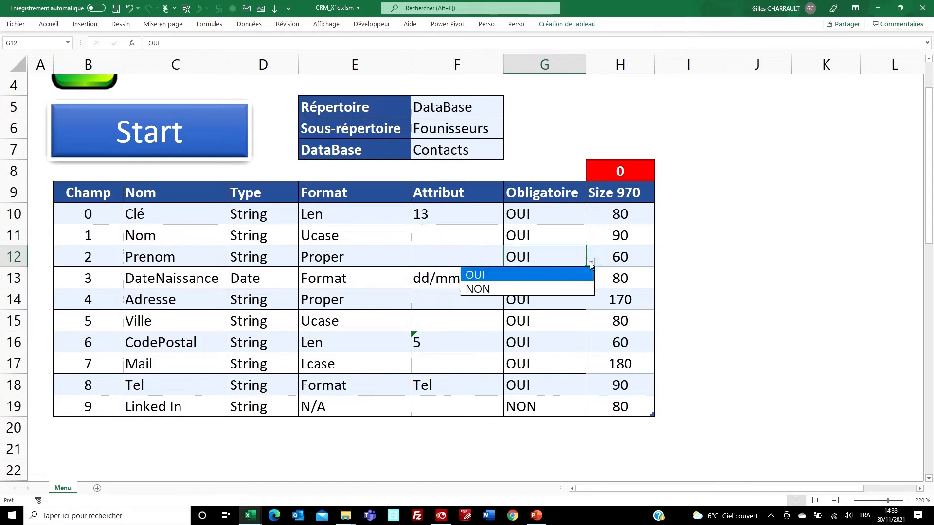
{"action": "left_click", "coordinate": [590, 262]}
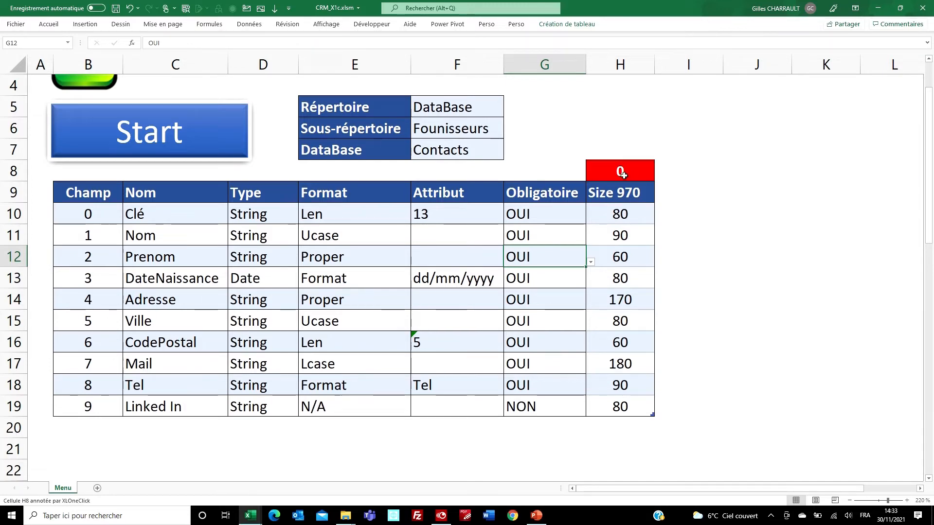
{"action": "mouse_move", "coordinate": [644, 168]}
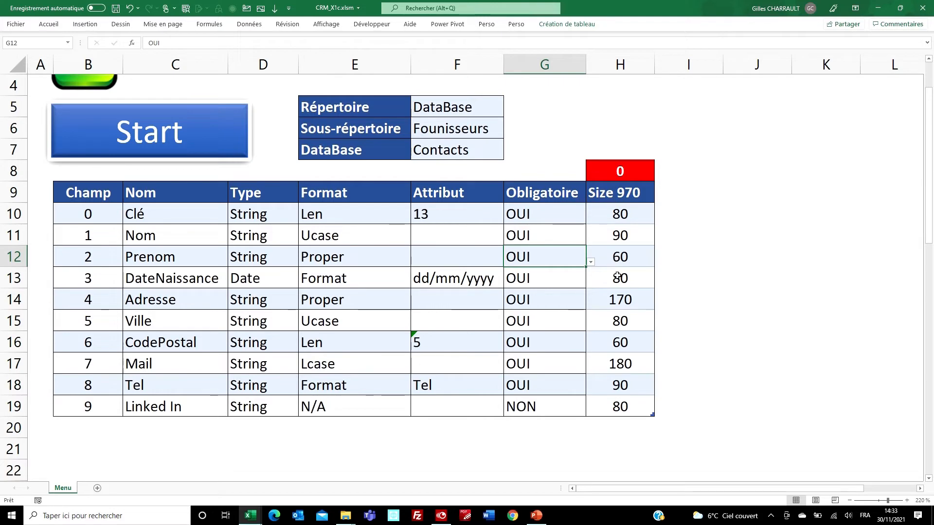
- Try a size of 60 for the Clé field and restore it to 80
{"action": "left_click", "coordinate": [620, 209]}
{"action": "type", "text": "60"}
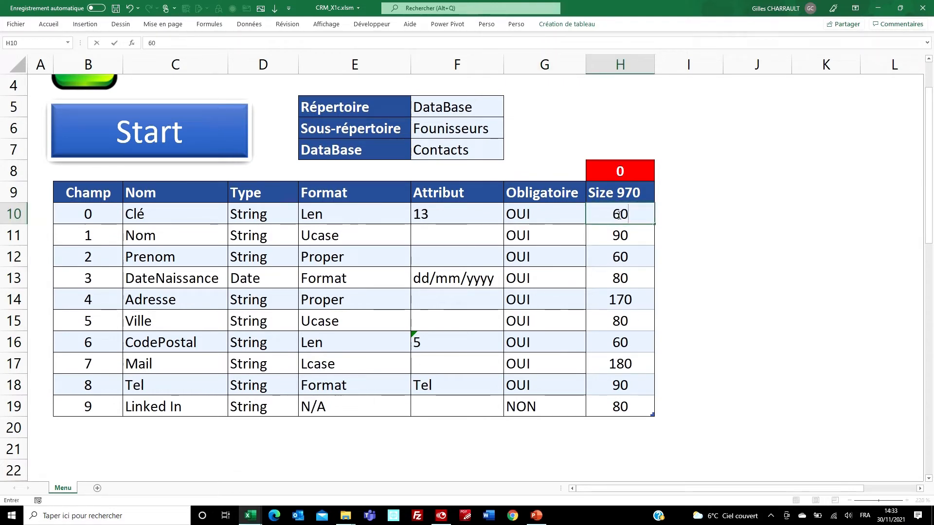
{"action": "key", "text": "ctrl+Return"}
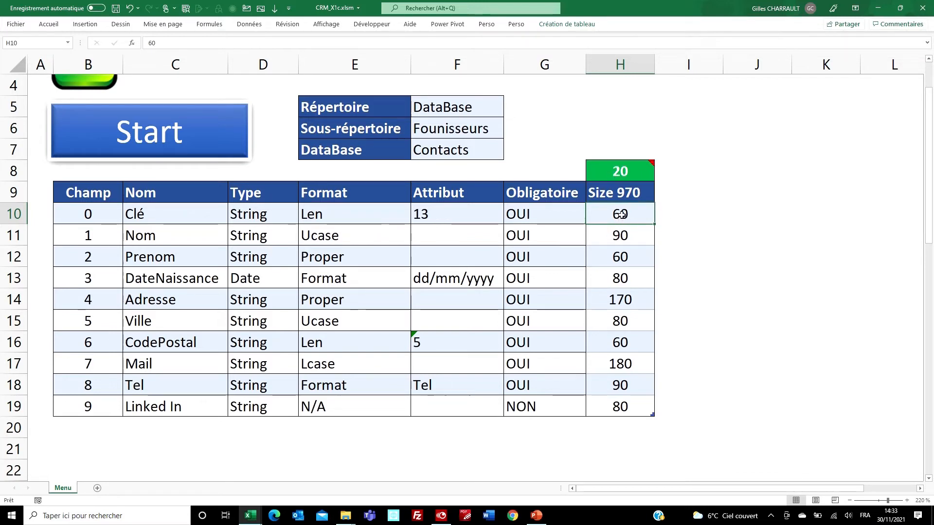
{"action": "type", "text": "80"}
{"action": "key", "text": "ctrl+Return"}
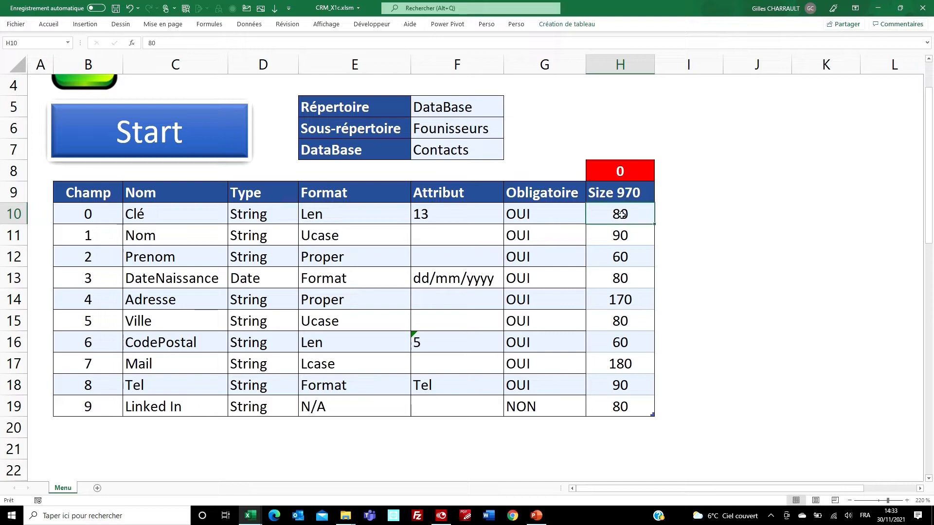
- Try a size of 200 for the Adresse field and restore it to 170
{"action": "left_click", "coordinate": [621, 300]}
{"action": "type", "text": "200"}
{"action": "key", "text": "ctrl+Return"}
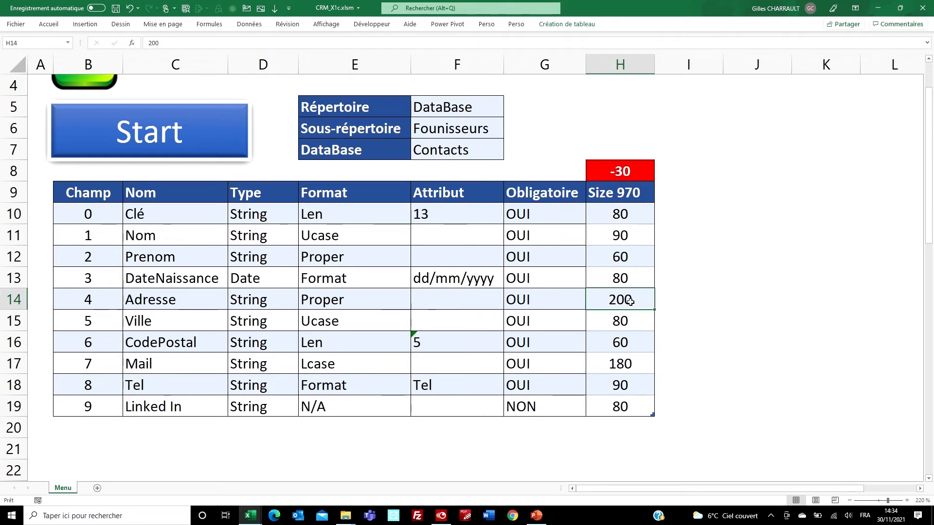
{"action": "type", "text": "170"}
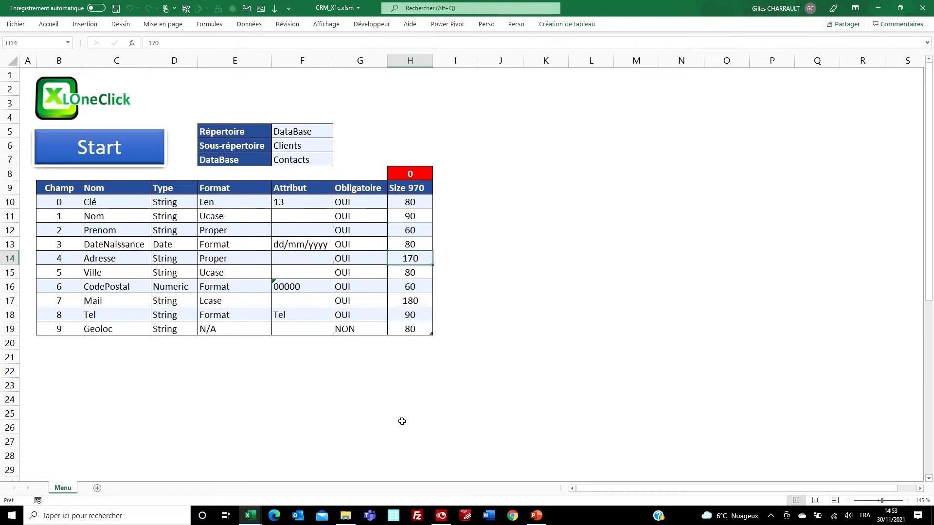
- Open the database selection form from the Menu sheet and move it clear of the field table
{"action": "left_click", "coordinate": [101, 148]}
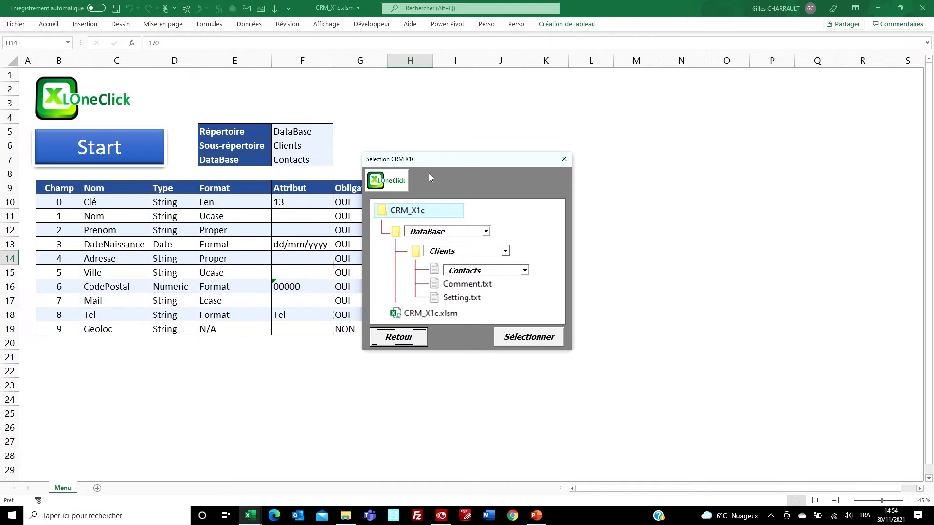
{"action": "left_click_drag", "start_coordinate": [439, 162], "coordinate": [535, 160]}
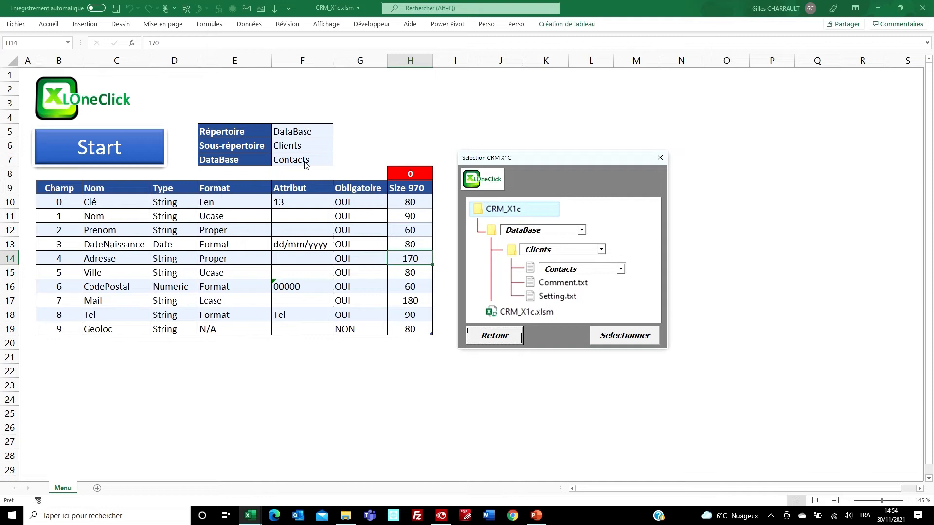
- Switch to File Explorer and open the Clients subfolder inside the DataBase folder of CRM_X1c
{"action": "left_click", "coordinate": [345, 515]}
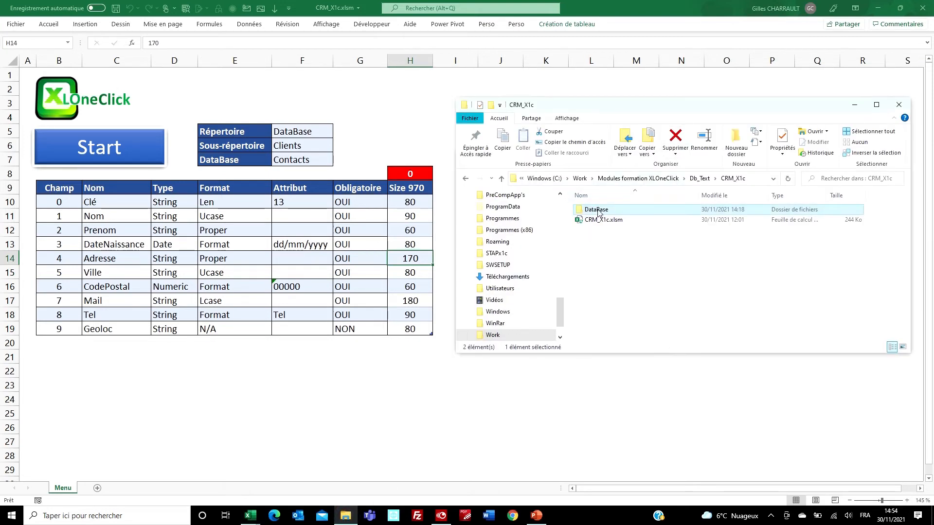
{"action": "double_click", "coordinate": [598, 213]}
{"action": "double_click", "coordinate": [591, 213]}
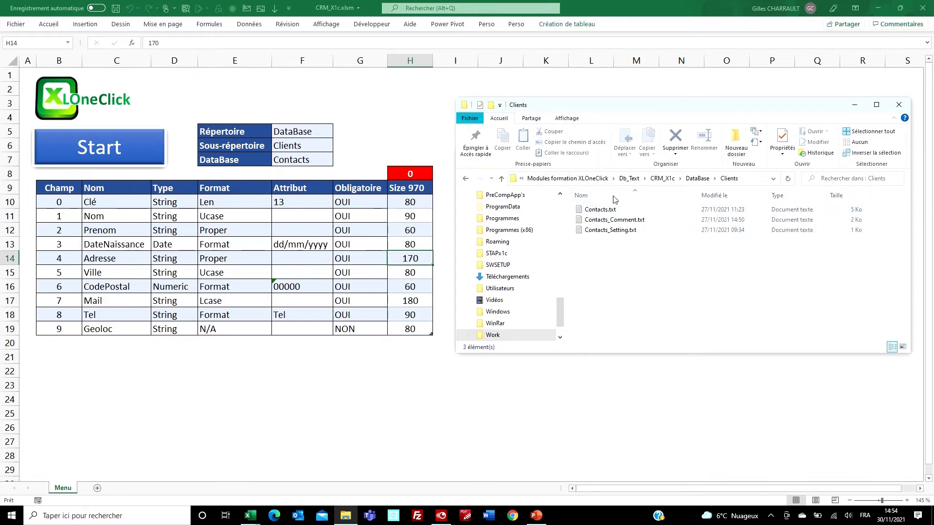
- Examine the field definitions in Contacts_Setting.txt, close the file, and return to the workbook's database selection form
{"action": "left_click", "coordinate": [618, 234]}
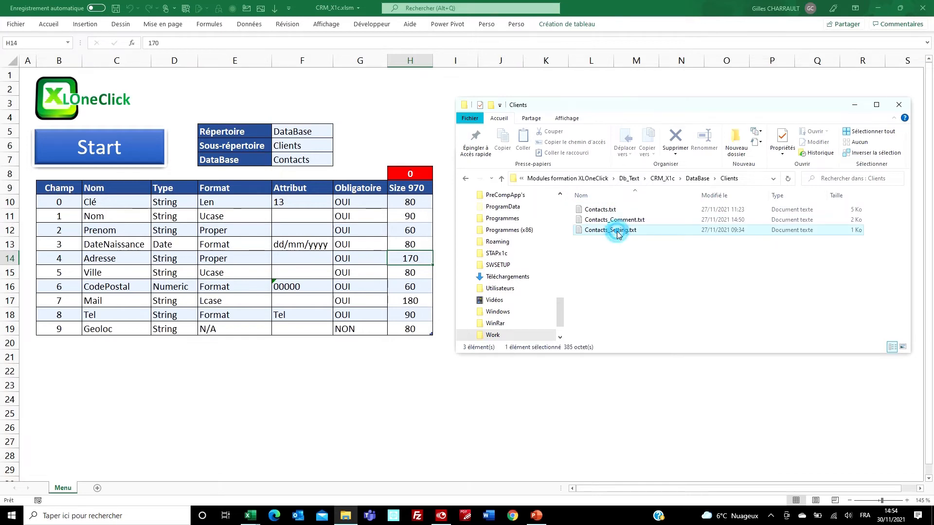
{"action": "double_click", "coordinate": [618, 235]}
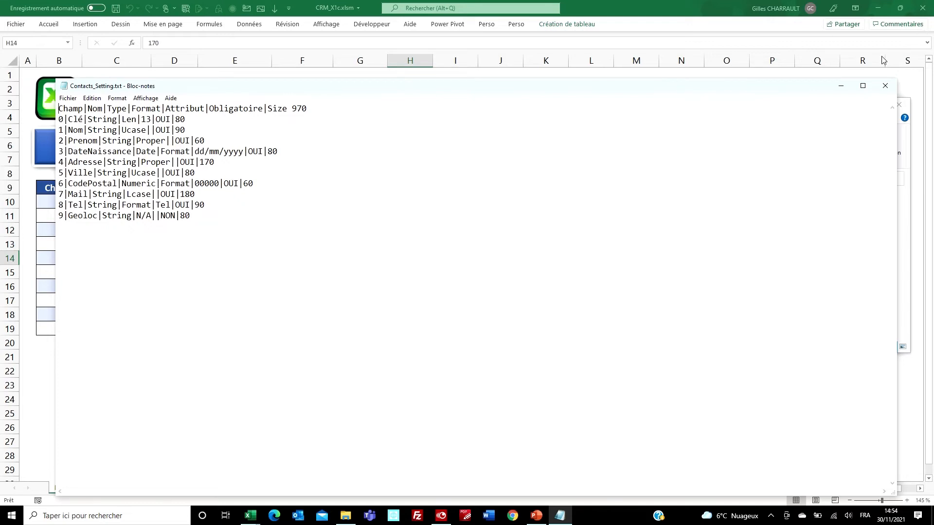
{"action": "left_click", "coordinate": [885, 86]}
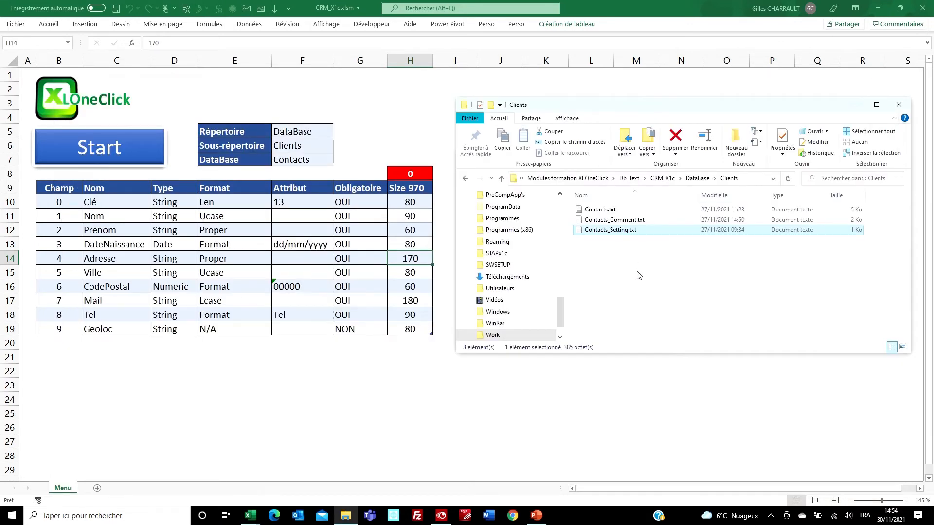
{"action": "left_click", "coordinate": [663, 179]}
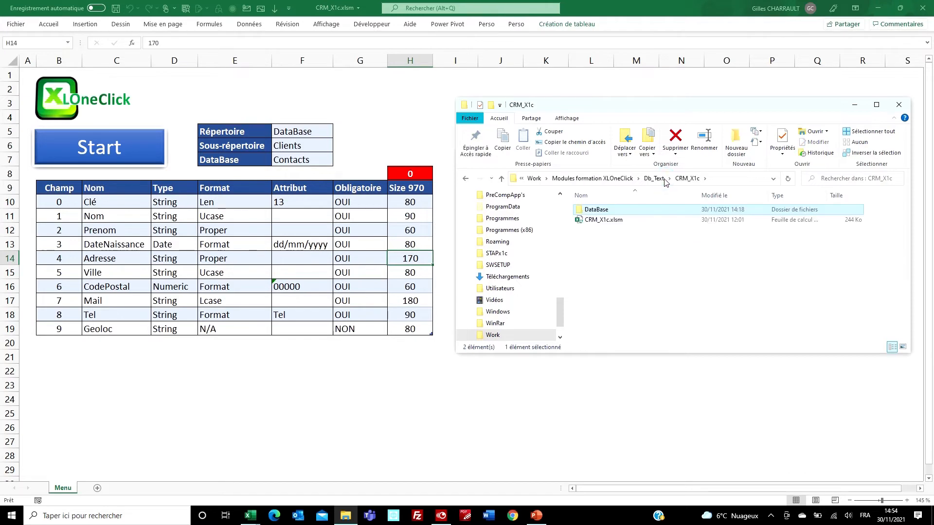
{"action": "left_click", "coordinate": [863, 106]}
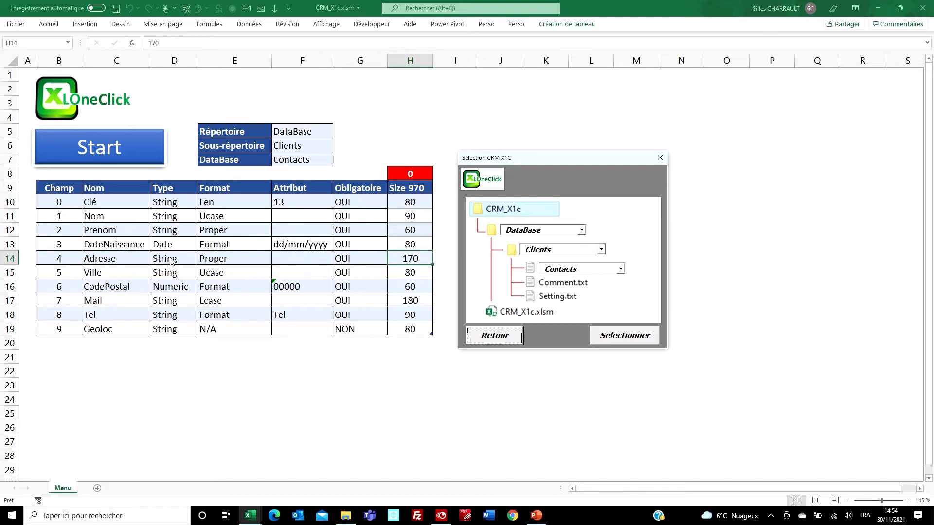
- Try the Founisseurs subfolder in the selection form, switch back to Clients, and check the database choices for each
{"action": "left_click", "coordinate": [602, 251]}
{"action": "left_click", "coordinate": [578, 268]}
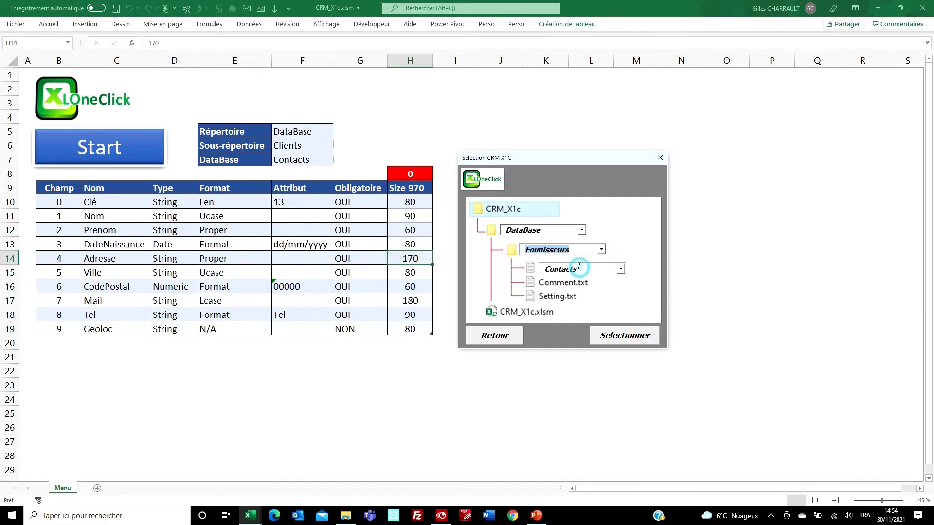
{"action": "left_click", "coordinate": [622, 270]}
{"action": "left_click", "coordinate": [623, 270]}
{"action": "left_click", "coordinate": [602, 251]}
{"action": "left_click", "coordinate": [542, 260]}
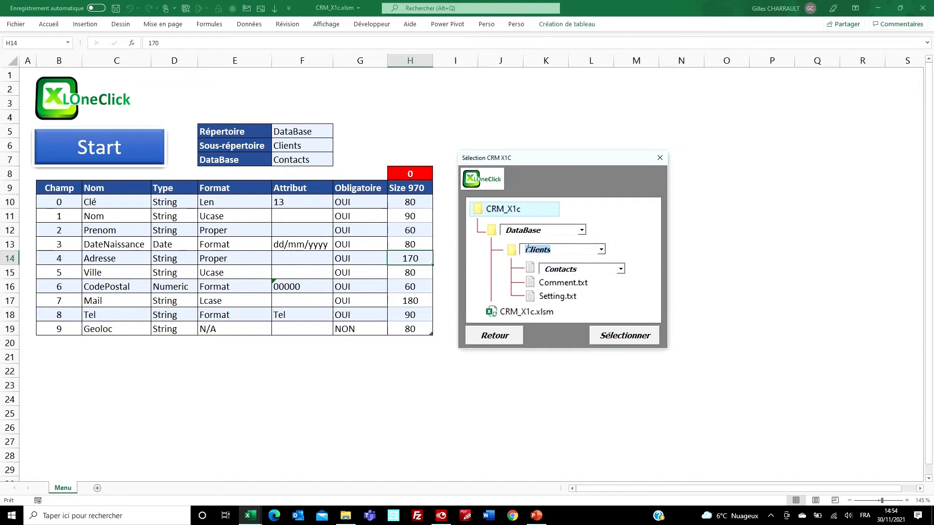
{"action": "left_click", "coordinate": [621, 269]}
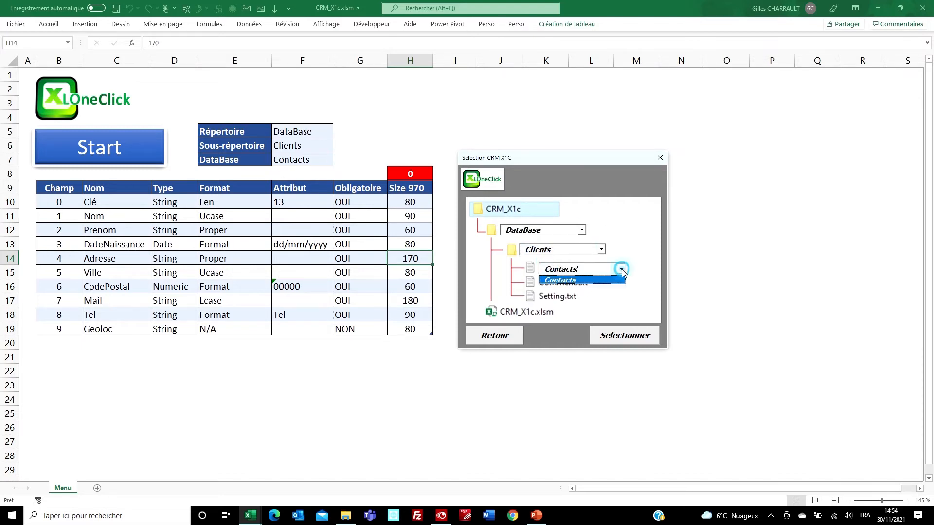
{"action": "left_click", "coordinate": [622, 270]}
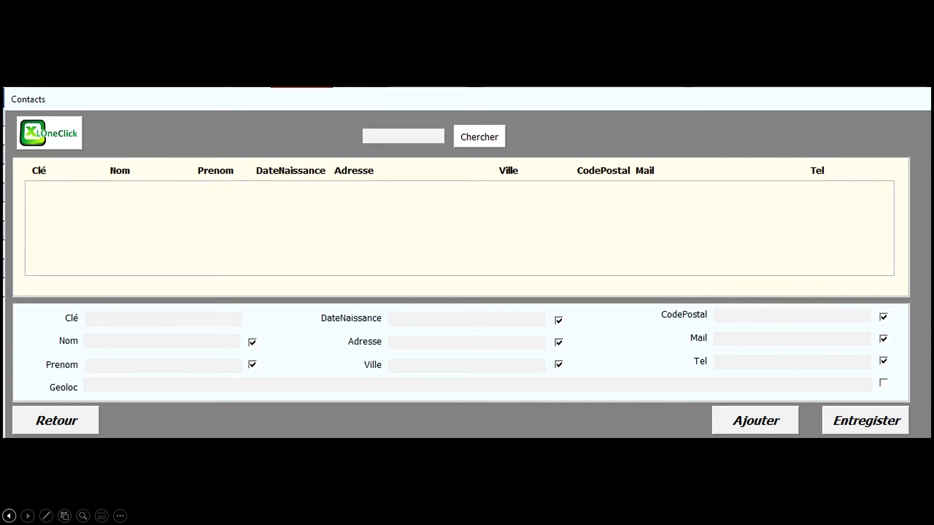
{"action": "key", "text": "Right"}
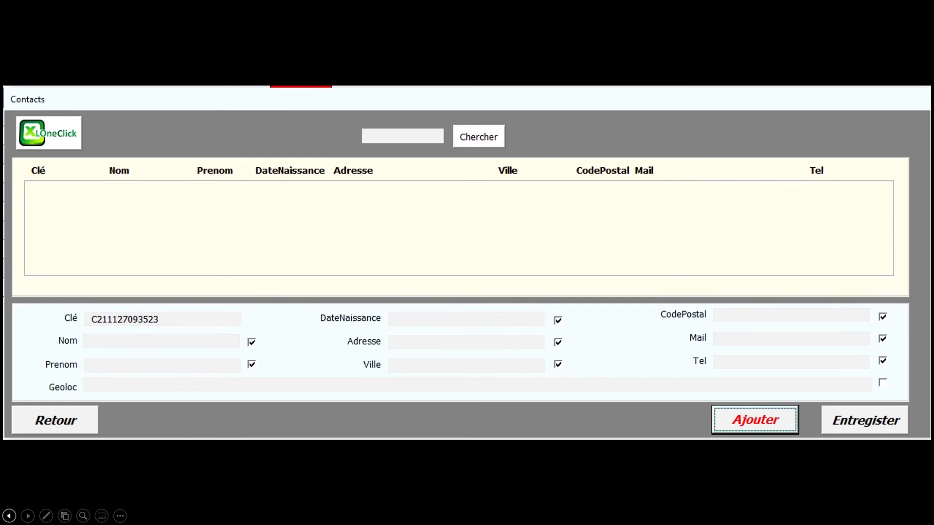
{"action": "key", "text": "Right"}
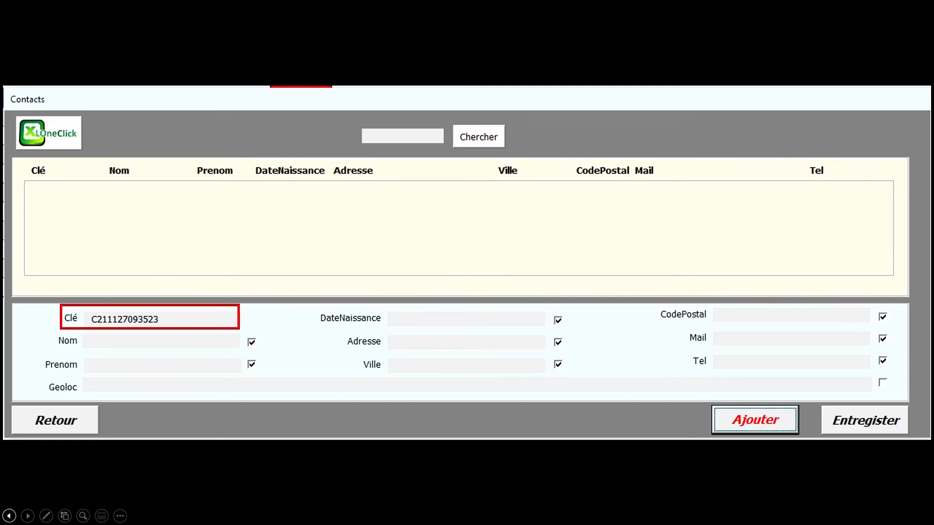
{"action": "key", "text": "Right"}
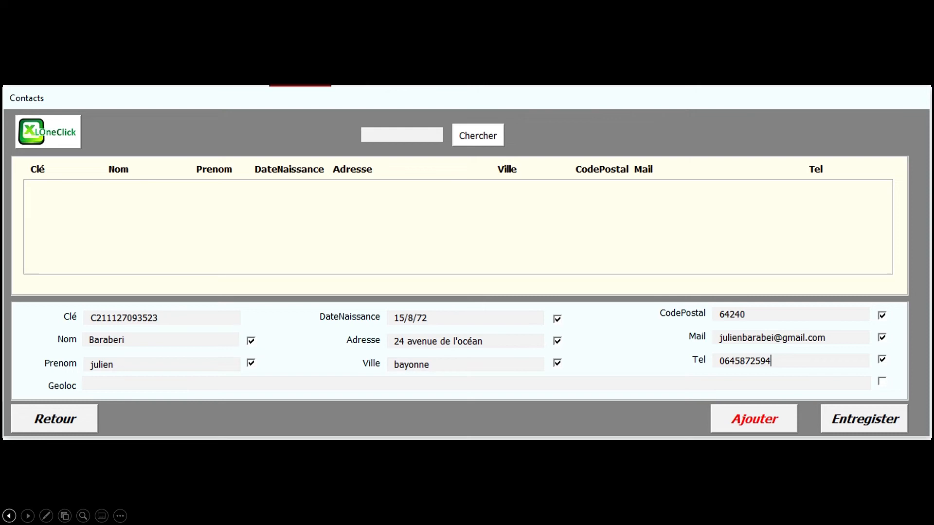
{"action": "key", "text": "Right"}
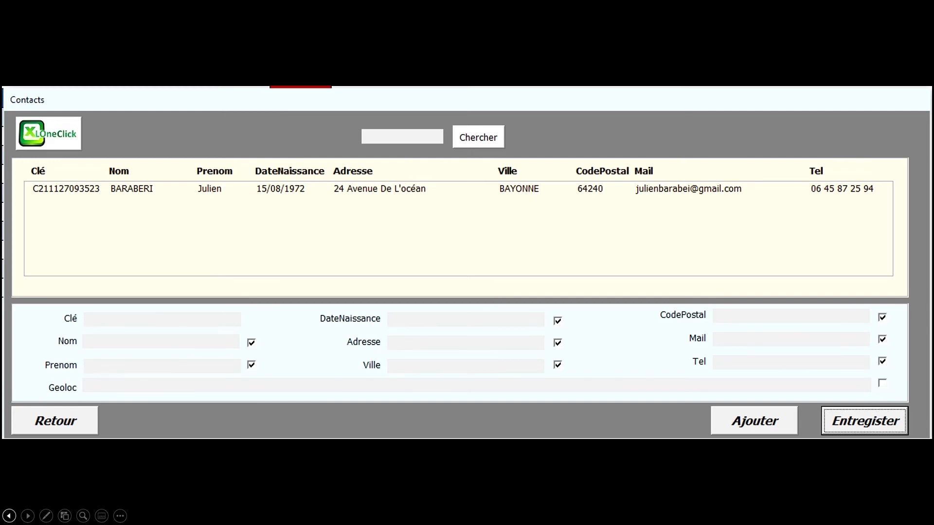
{"action": "key", "text": "Right"}
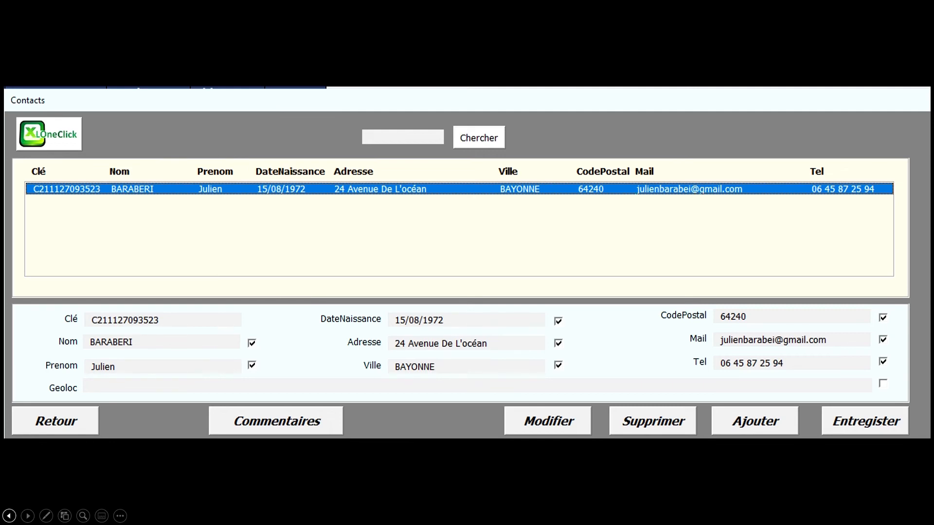
{"action": "key", "text": "Right"}
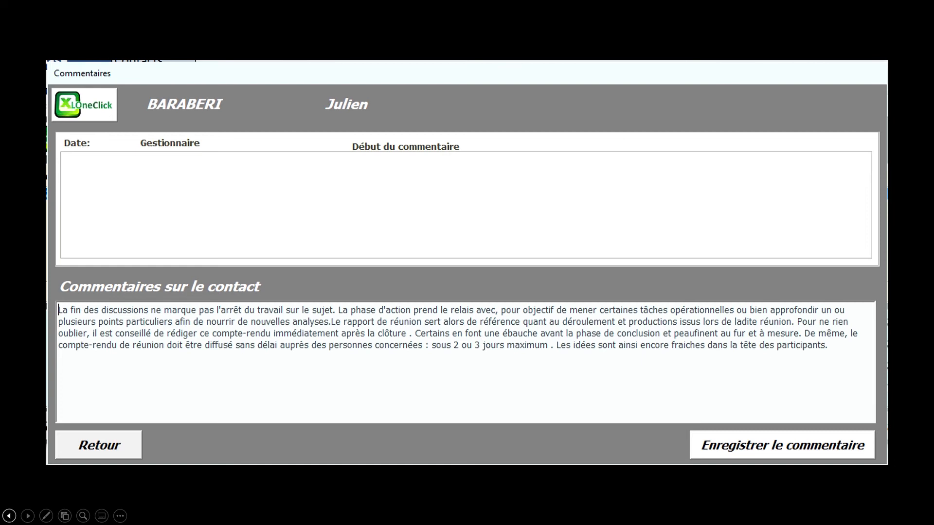
{"action": "key", "text": "Right"}
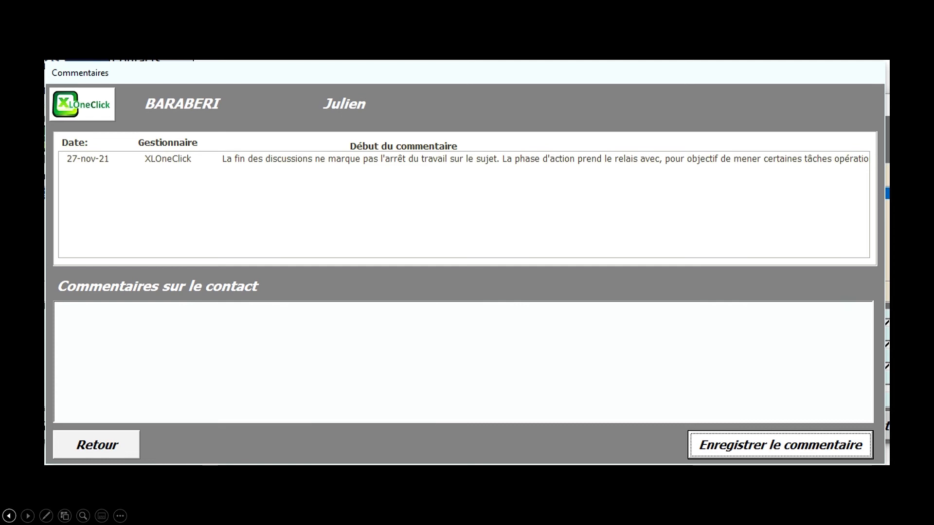
{"action": "key", "text": "Right"}
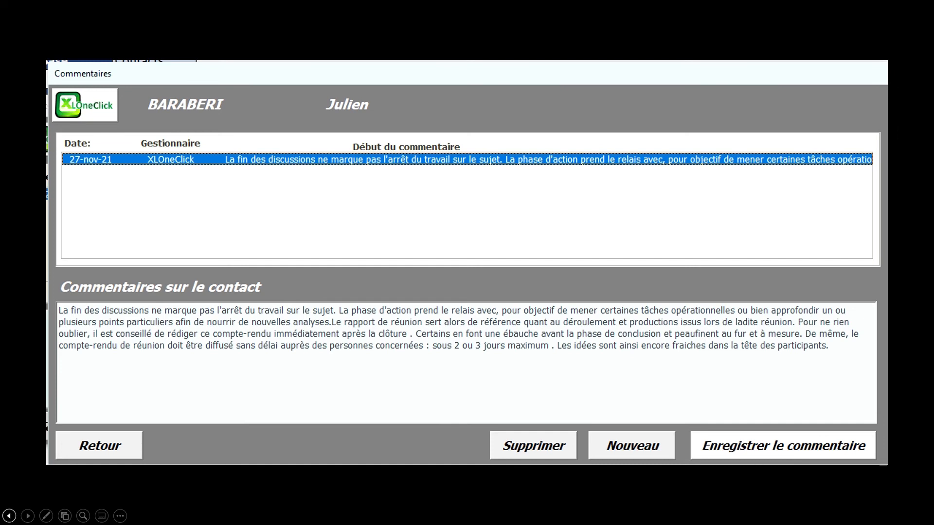
{"action": "key", "text": "Right"}
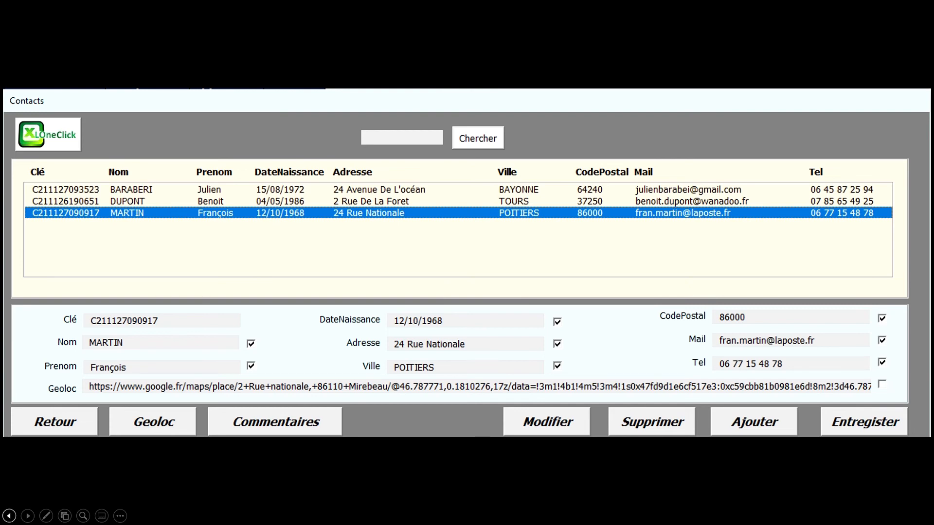
{"action": "key", "text": "Right"}
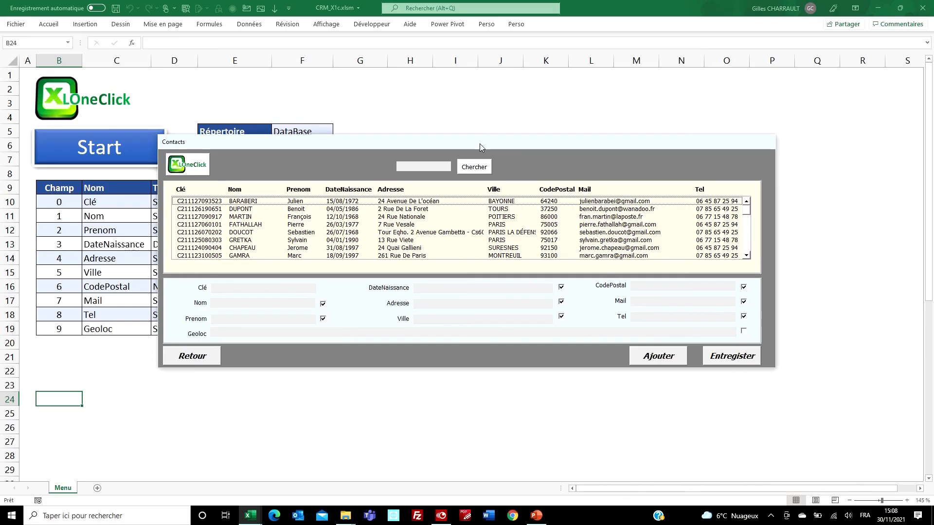
- Move the Contacts form clear of the directory settings and sort its list by Nom, Prenom and finally Ville
{"action": "left_click_drag", "start_coordinate": [479, 144], "coordinate": [533, 177]}
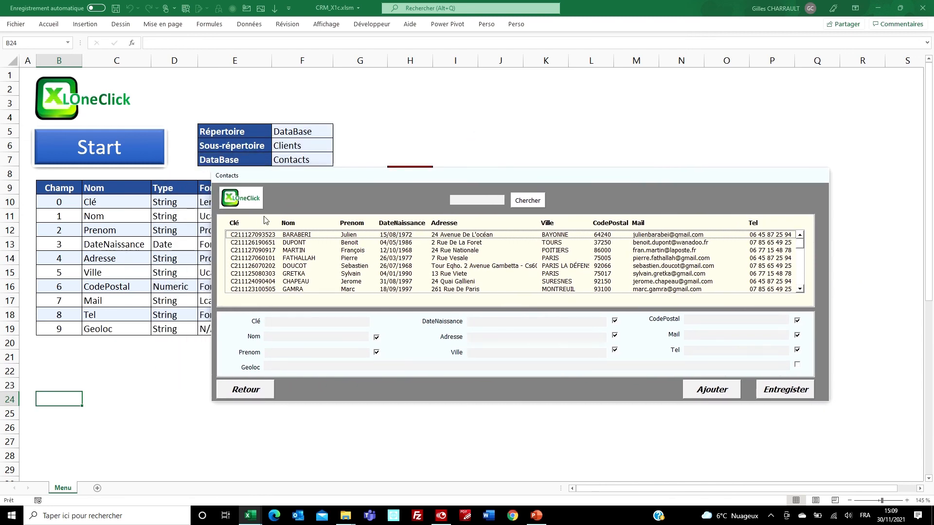
{"action": "left_click", "coordinate": [289, 225]}
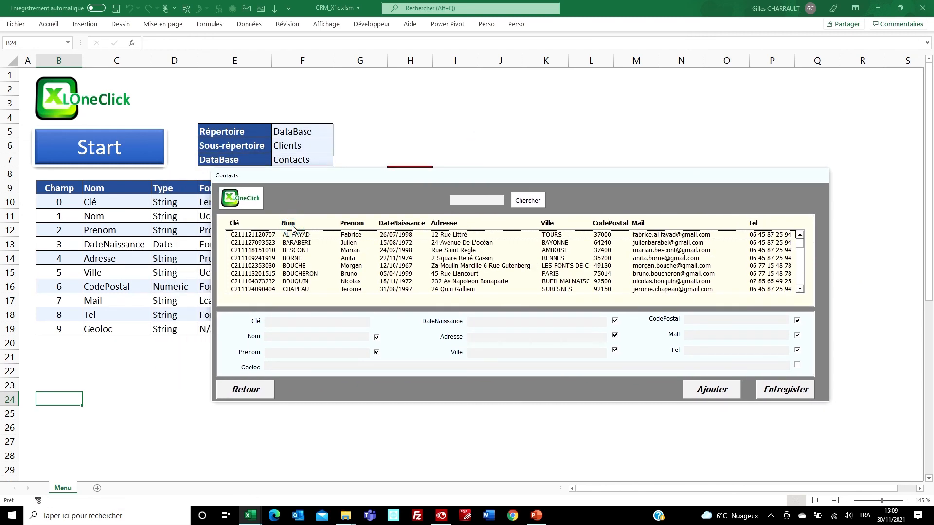
{"action": "left_click", "coordinate": [352, 224]}
{"action": "left_click", "coordinate": [548, 224]}
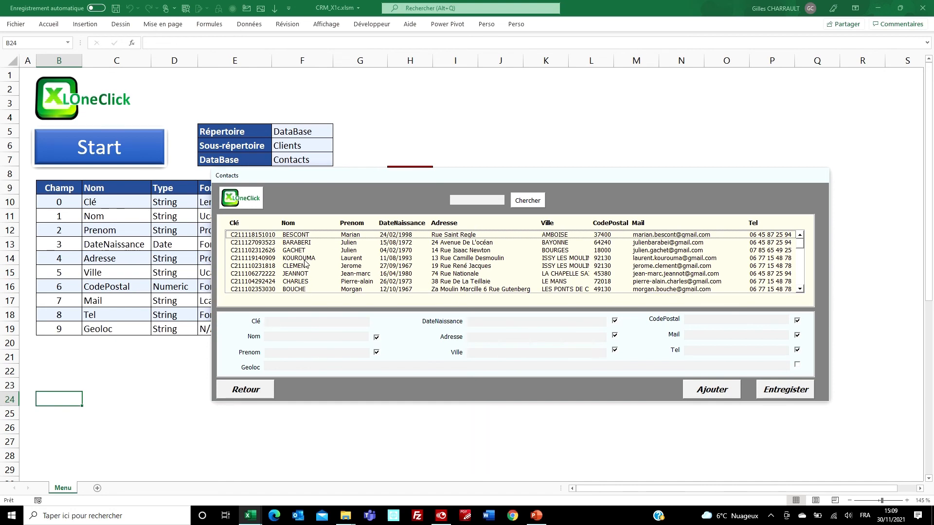
- Search the contacts by a customer's surname and select the matching record
{"action": "left_click", "coordinate": [471, 198]}
{"action": "type", "text": "martin"}
{"action": "left_click", "coordinate": [528, 200]}
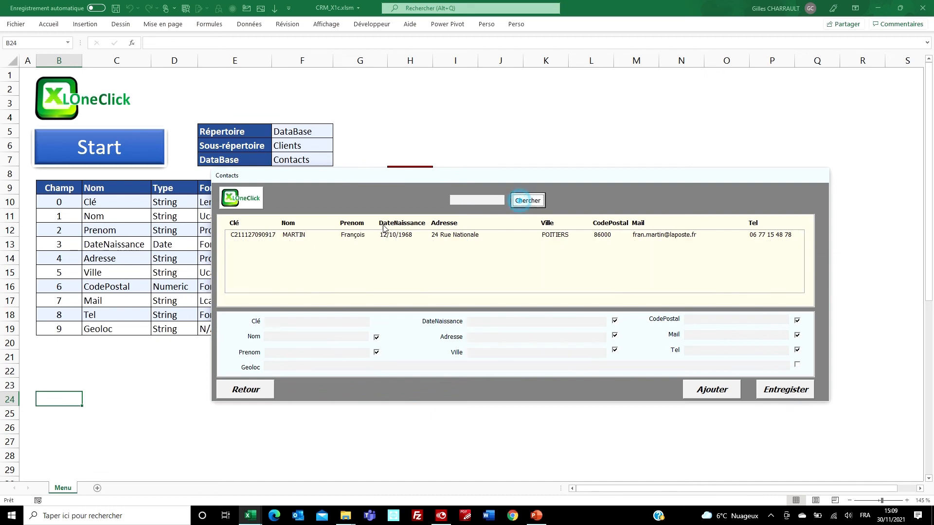
{"action": "left_click", "coordinate": [379, 237]}
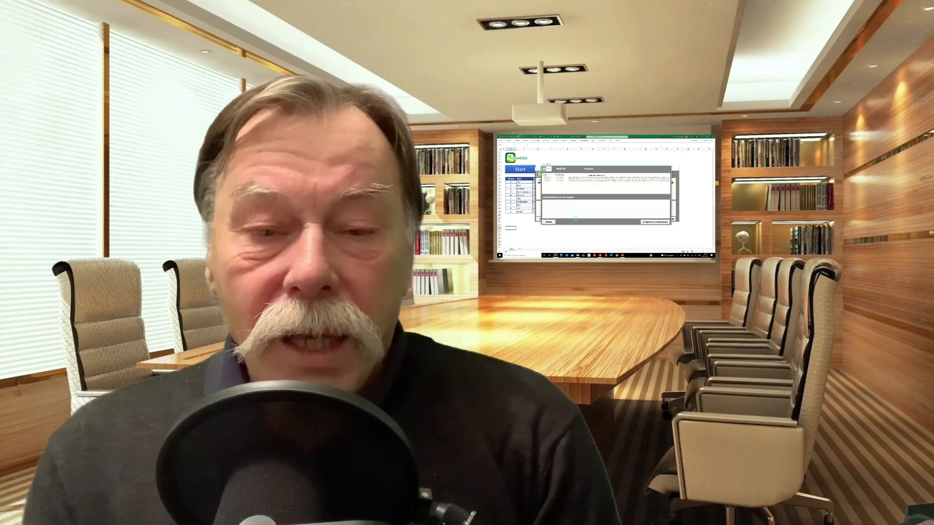
{"action": "left_click", "coordinate": [569, 181]}
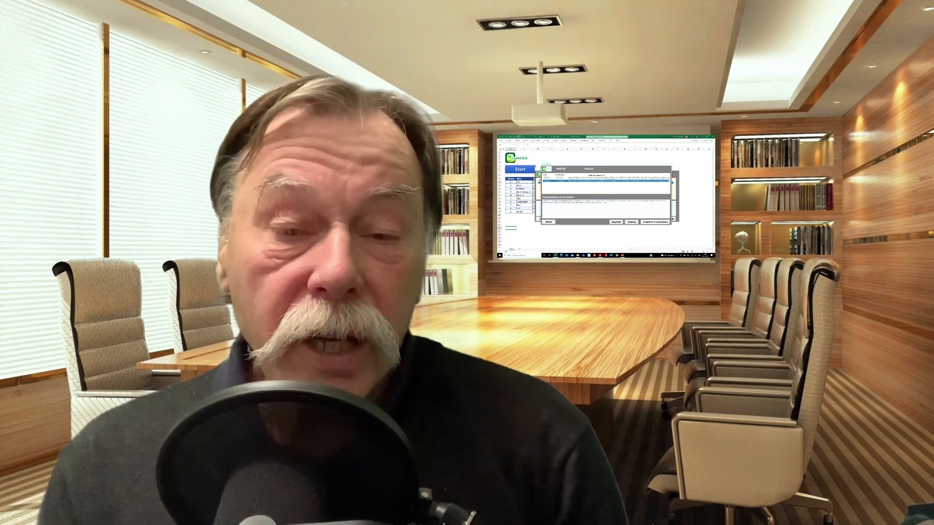